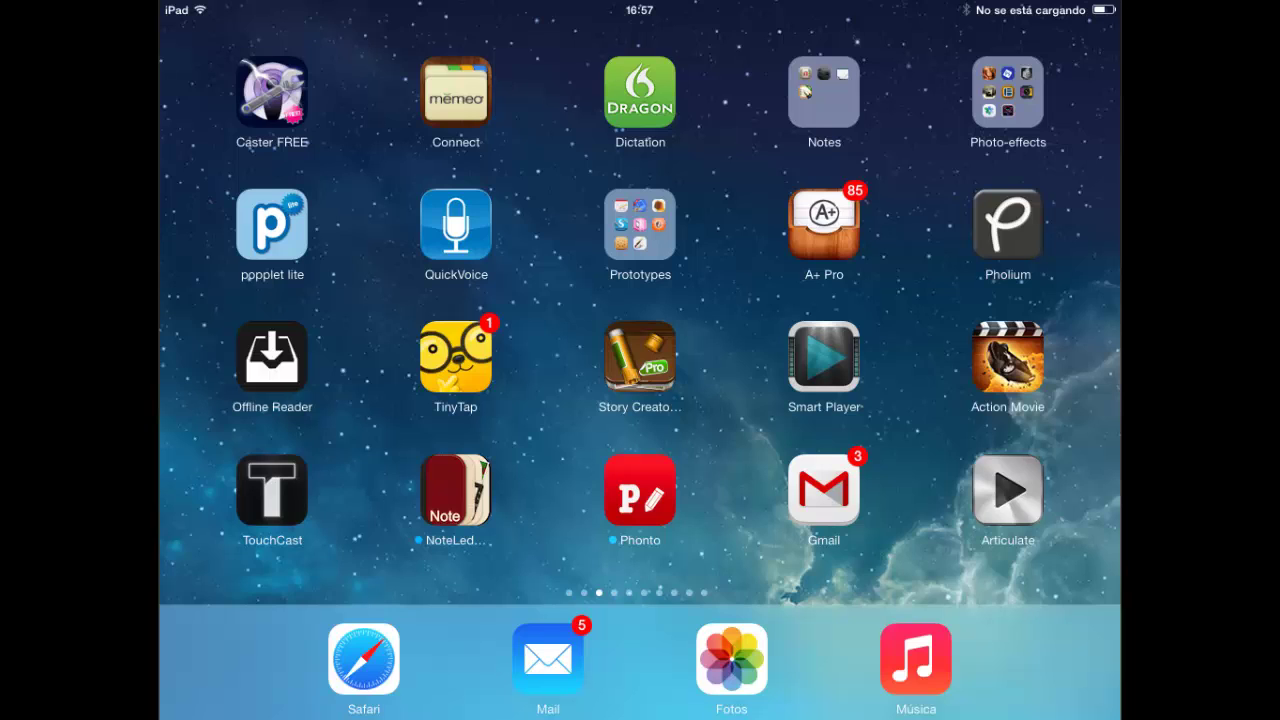
# Step: Play the interactive_survey course from the beginning in the Articulate mobile player and toggle the first question's Yes/No switch
pyautogui.click(1008, 490)
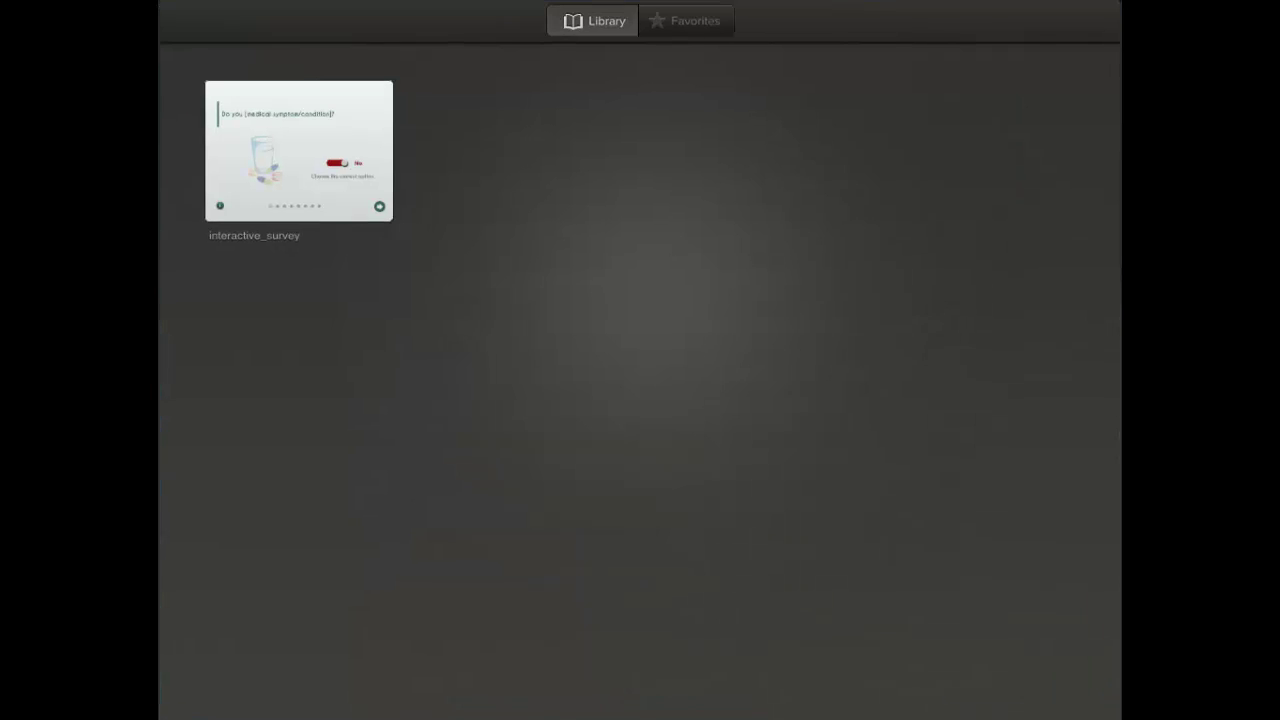
pyautogui.click(299, 151)
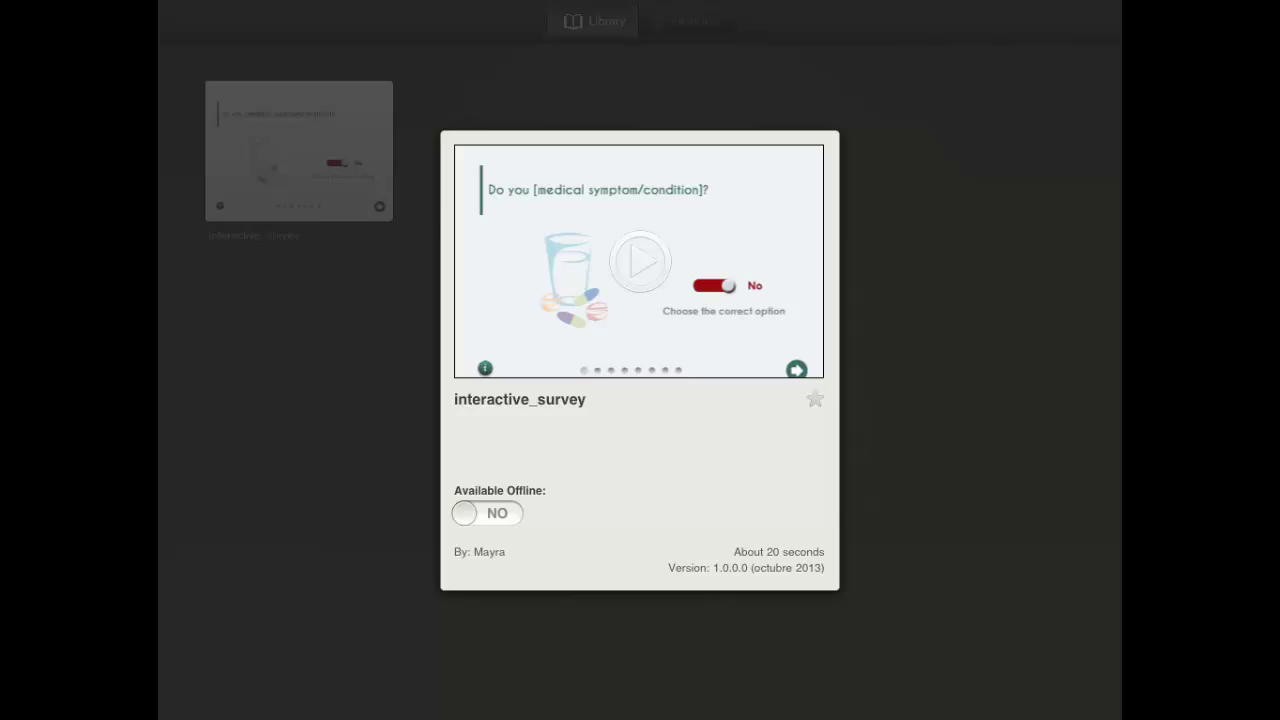
pyautogui.click(640, 261)
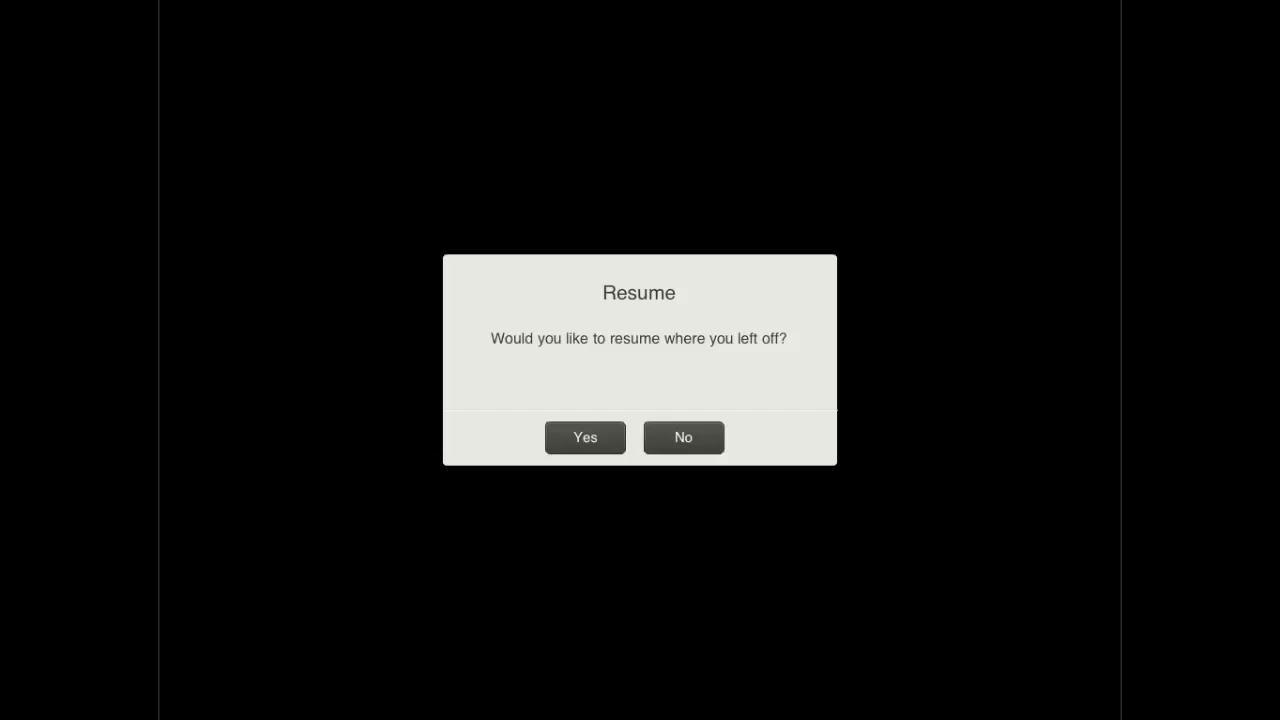
pyautogui.click(683, 437)
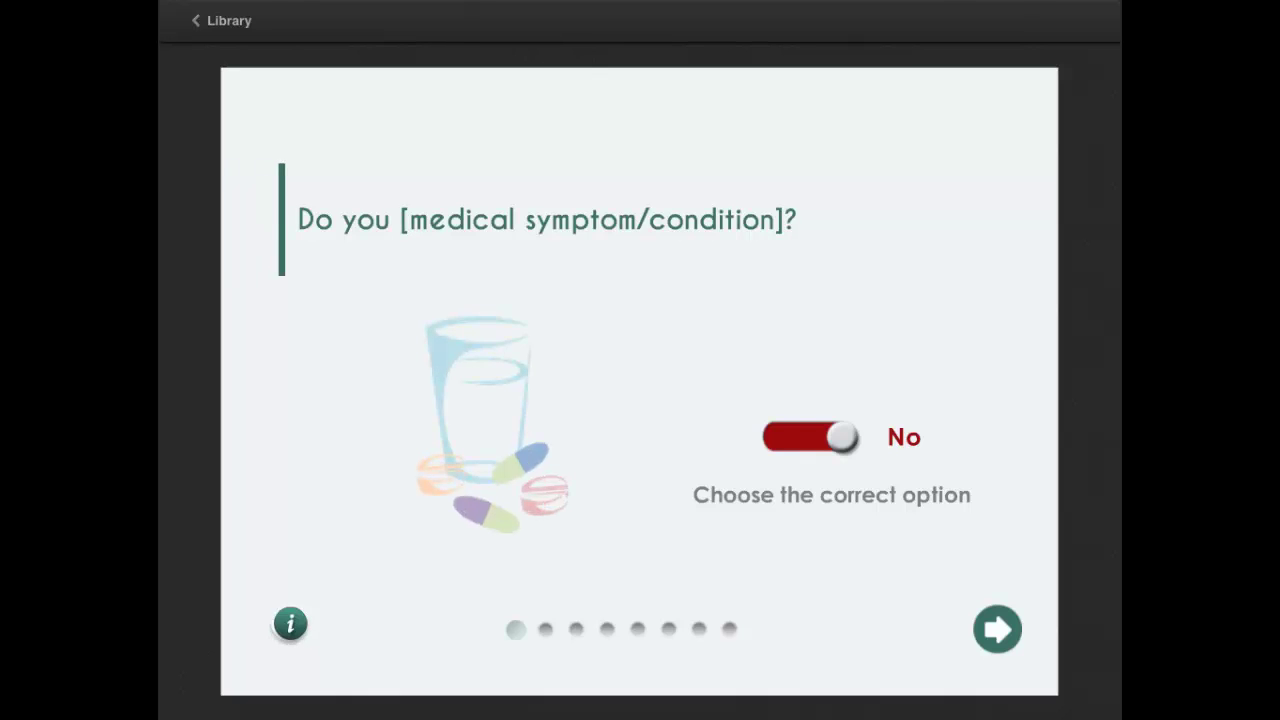
pyautogui.click(810, 437)
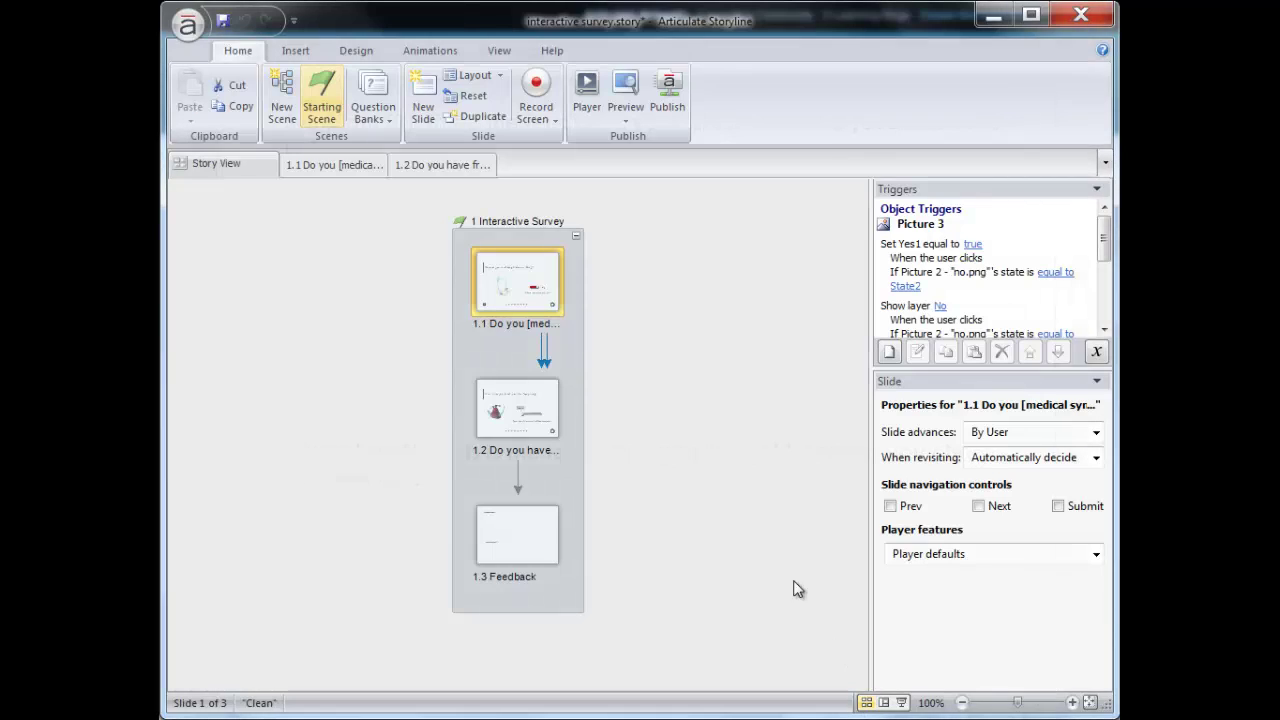
# Step: In Articulate Storyline, open slide 1.1 and preview it, keeping No for the first question and sliding the frequency knob to the far end
pyautogui.doubleClick(532, 298)
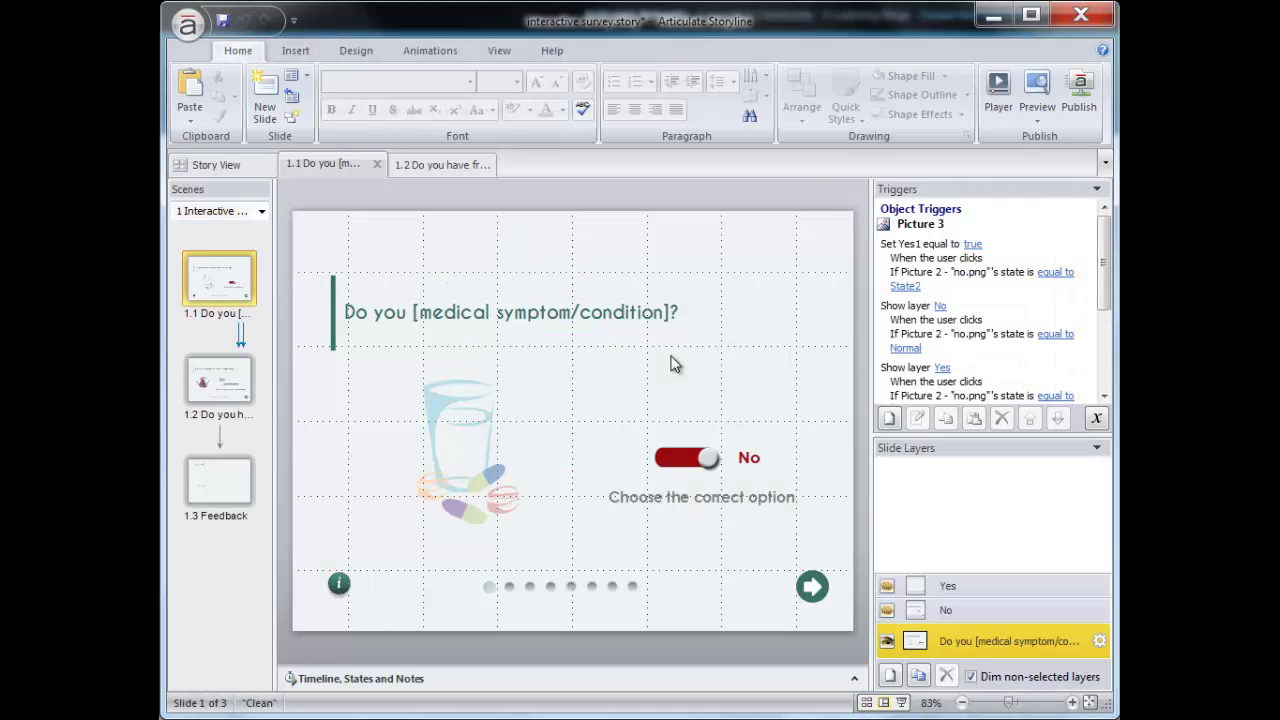
pyautogui.press('F12')
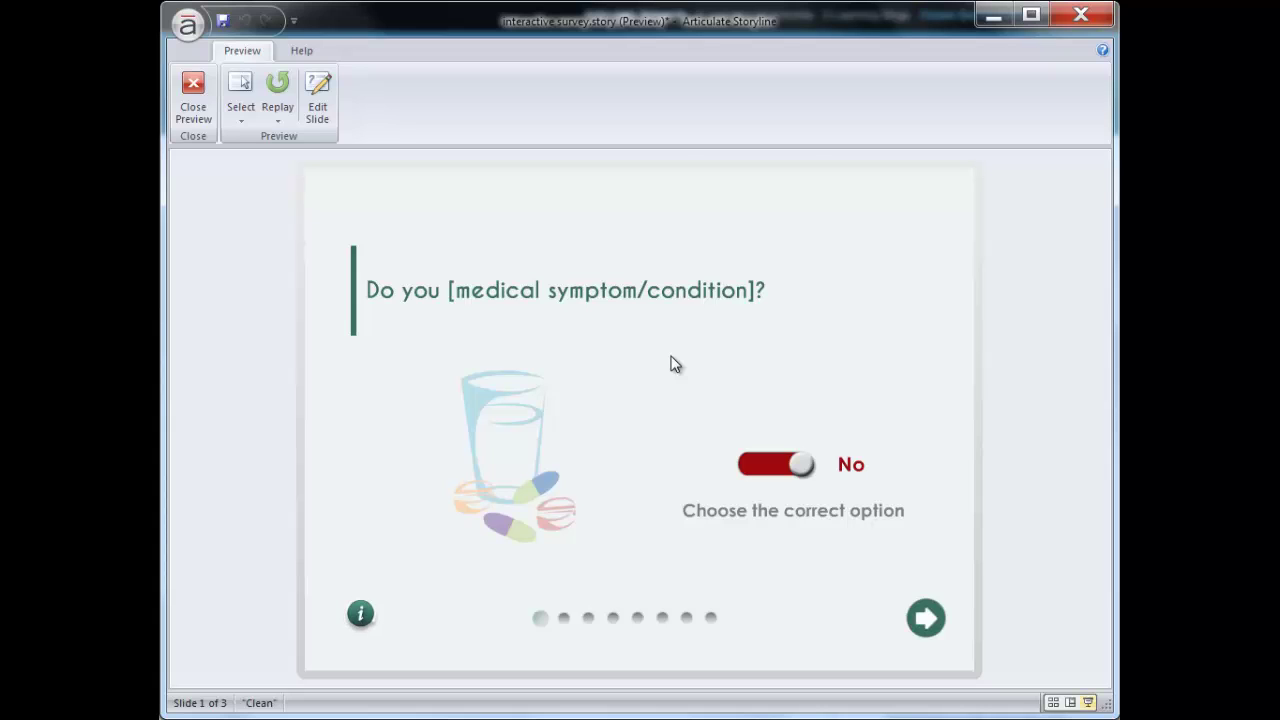
pyautogui.click(925, 620)
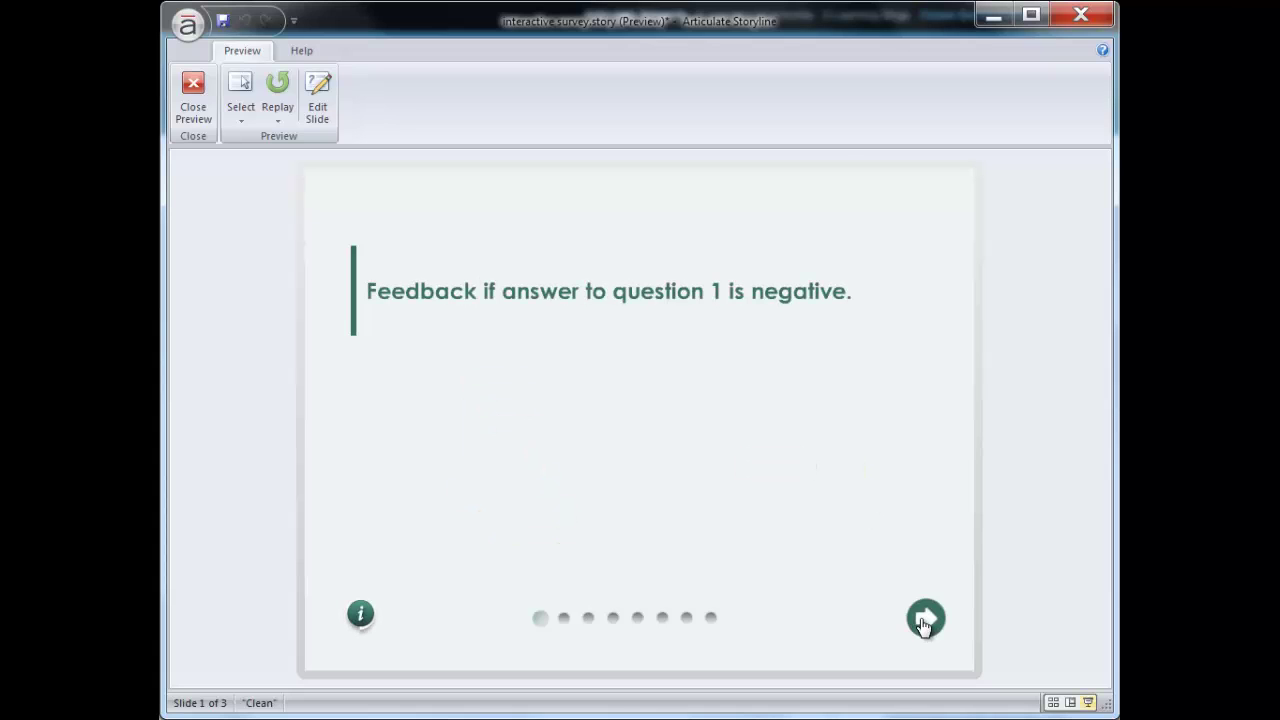
pyautogui.click(925, 620)
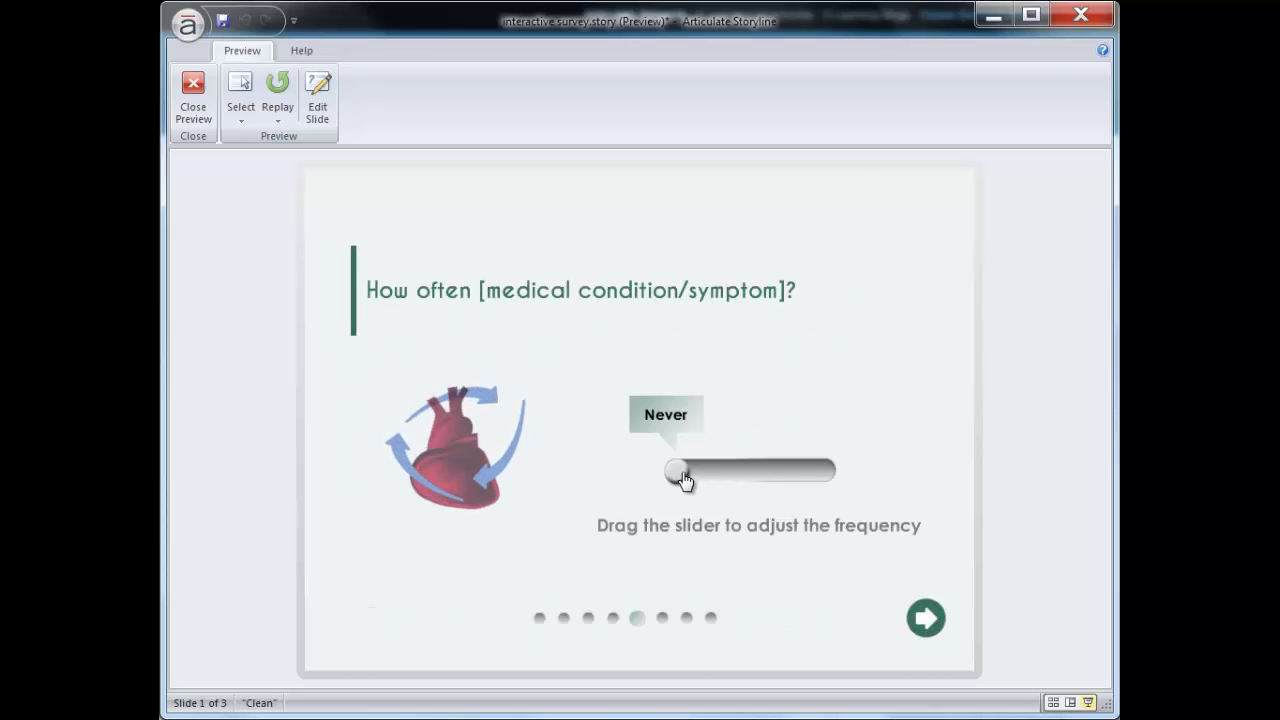
pyautogui.moveTo(680, 476); pyautogui.dragTo(823, 489)
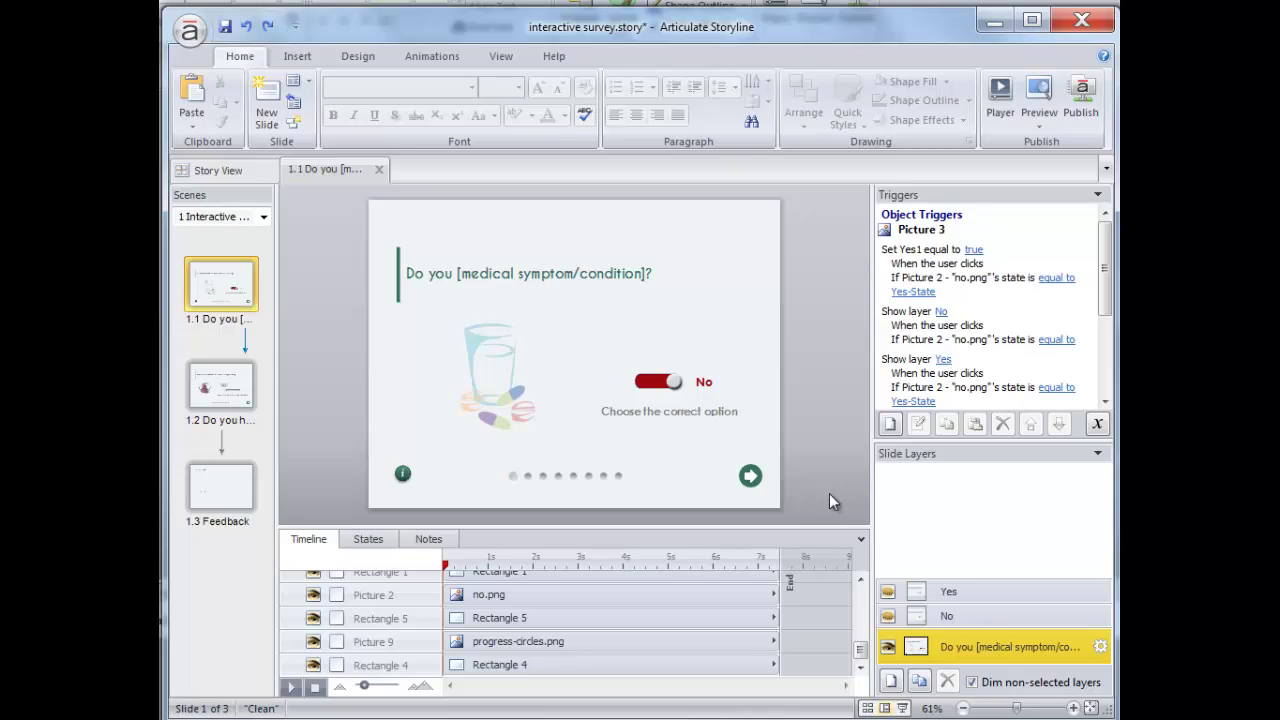
# Step: Examine the Normal and Yes-State states of the no.png switch picture on slide 1.1
pyautogui.click(678, 593)
pyautogui.click(366, 540)
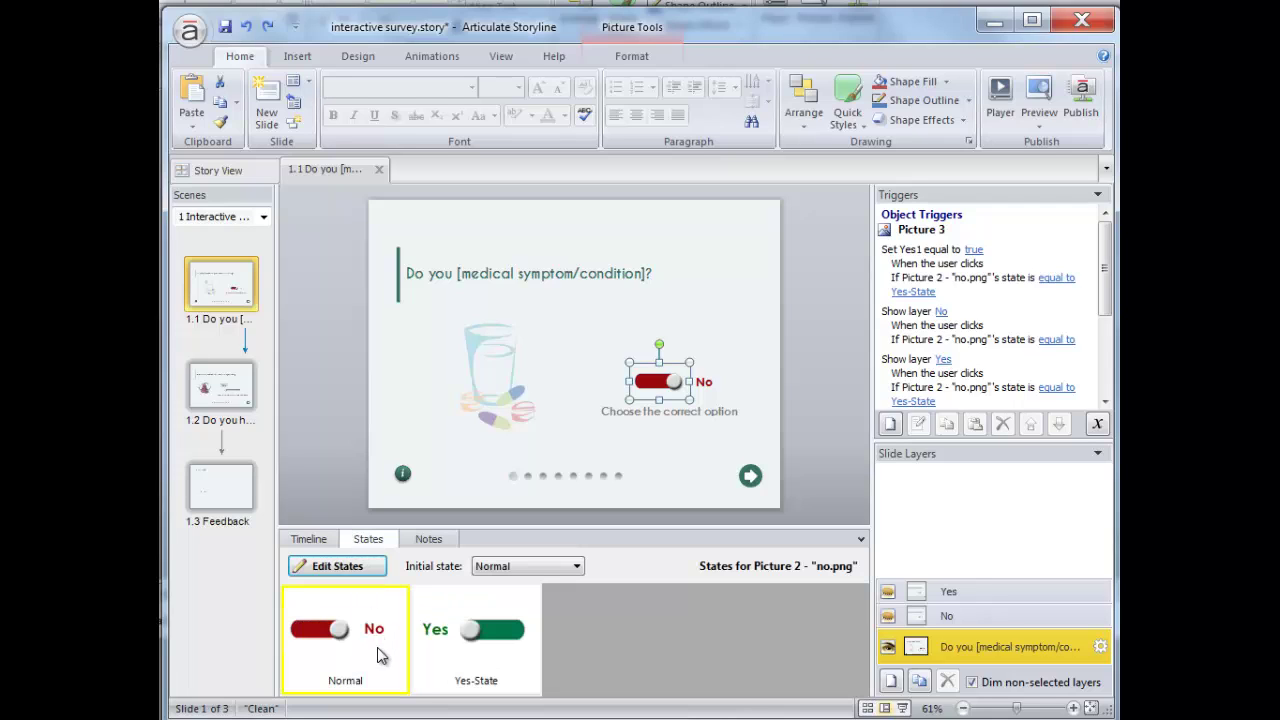
pyautogui.click(420, 630)
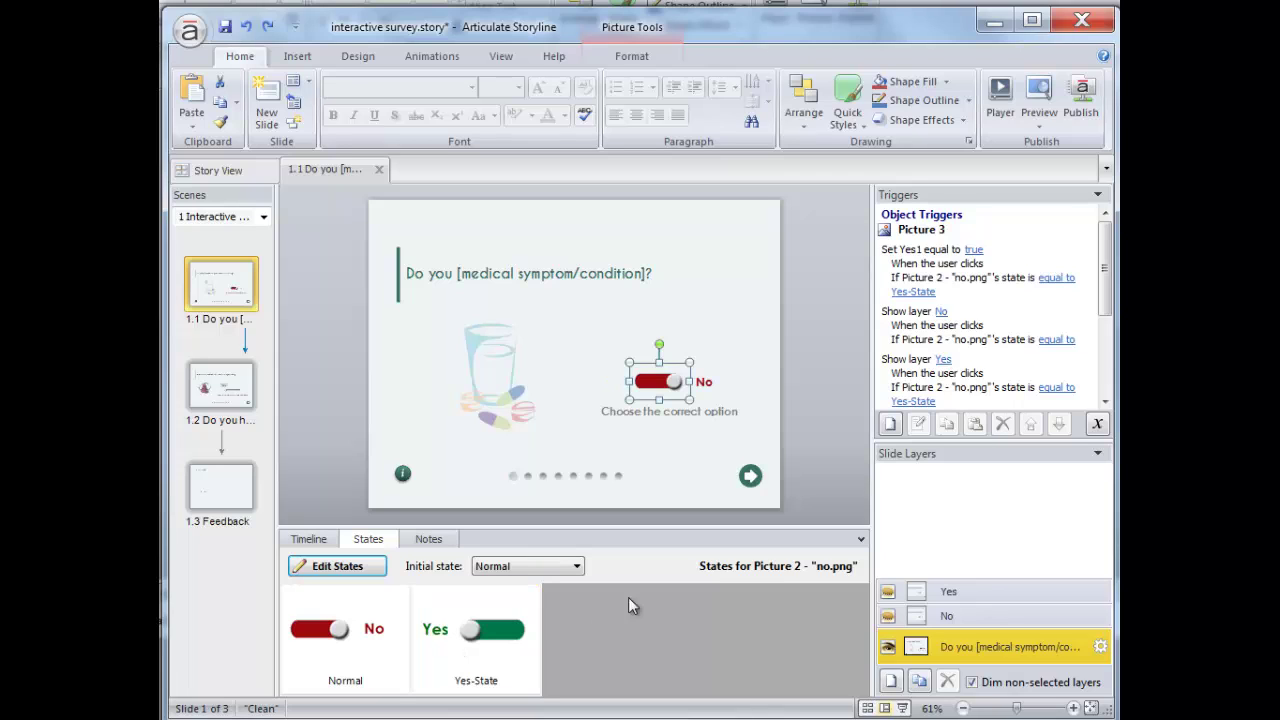
# Step: Review the project variables and open the arrow picture's trigger that sets Yes1 to true on slide 1.1
pyautogui.click(1096, 425)
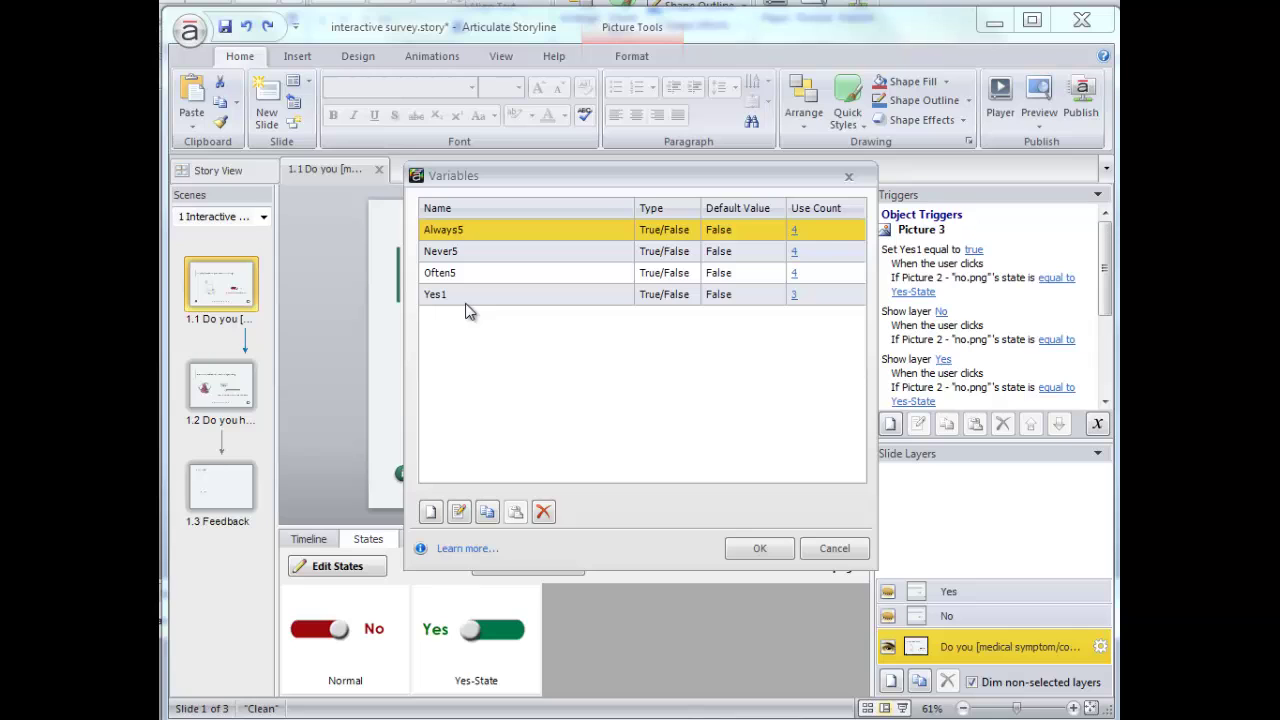
pyautogui.click(755, 552)
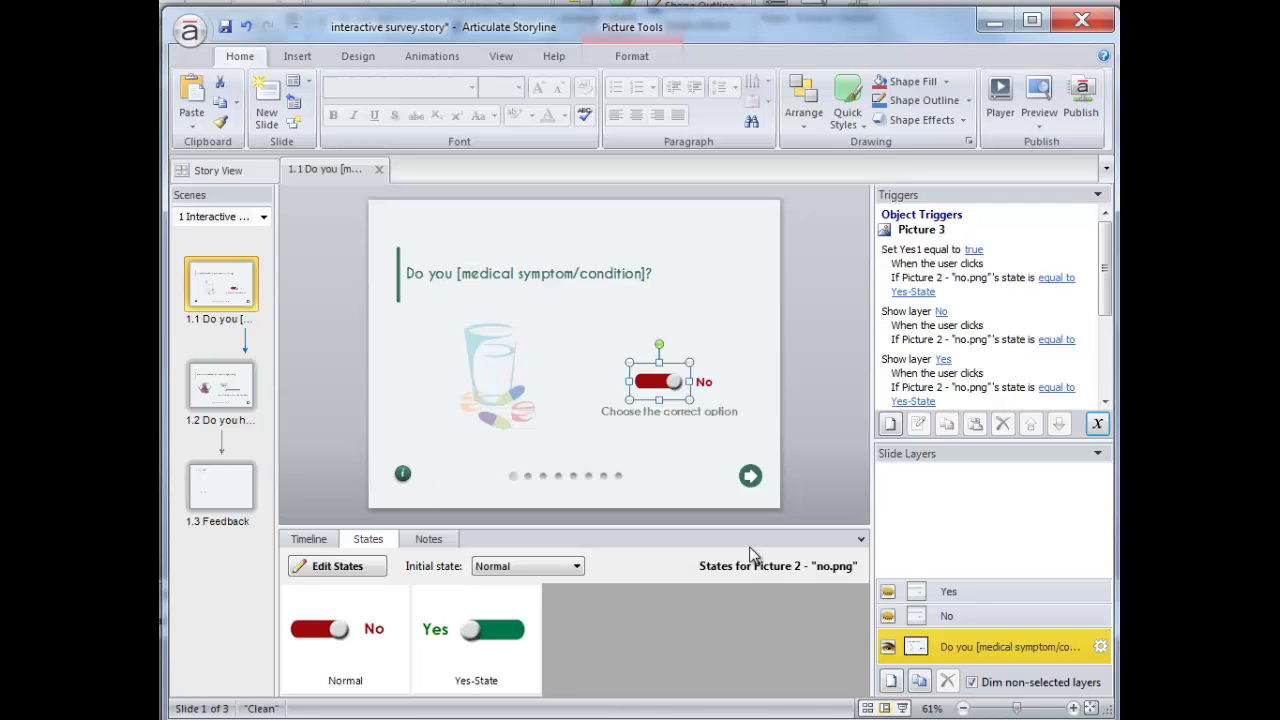
pyautogui.click(910, 270)
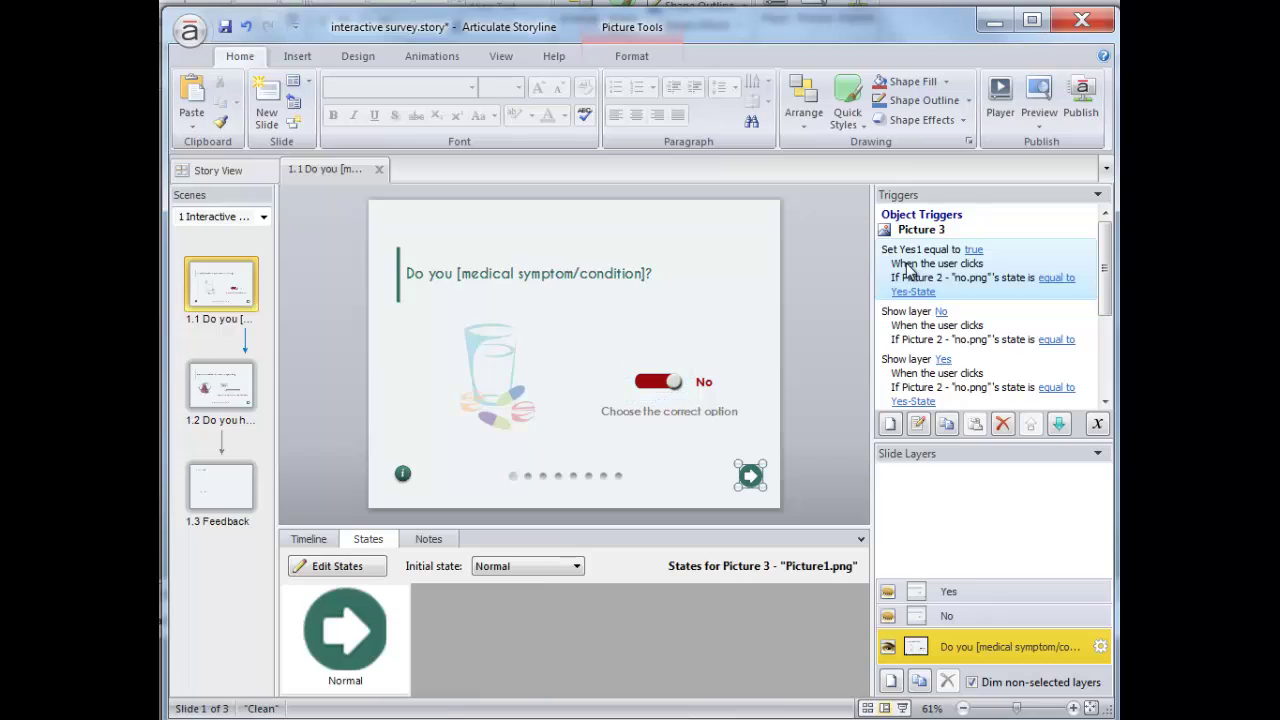
pyautogui.click(918, 424)
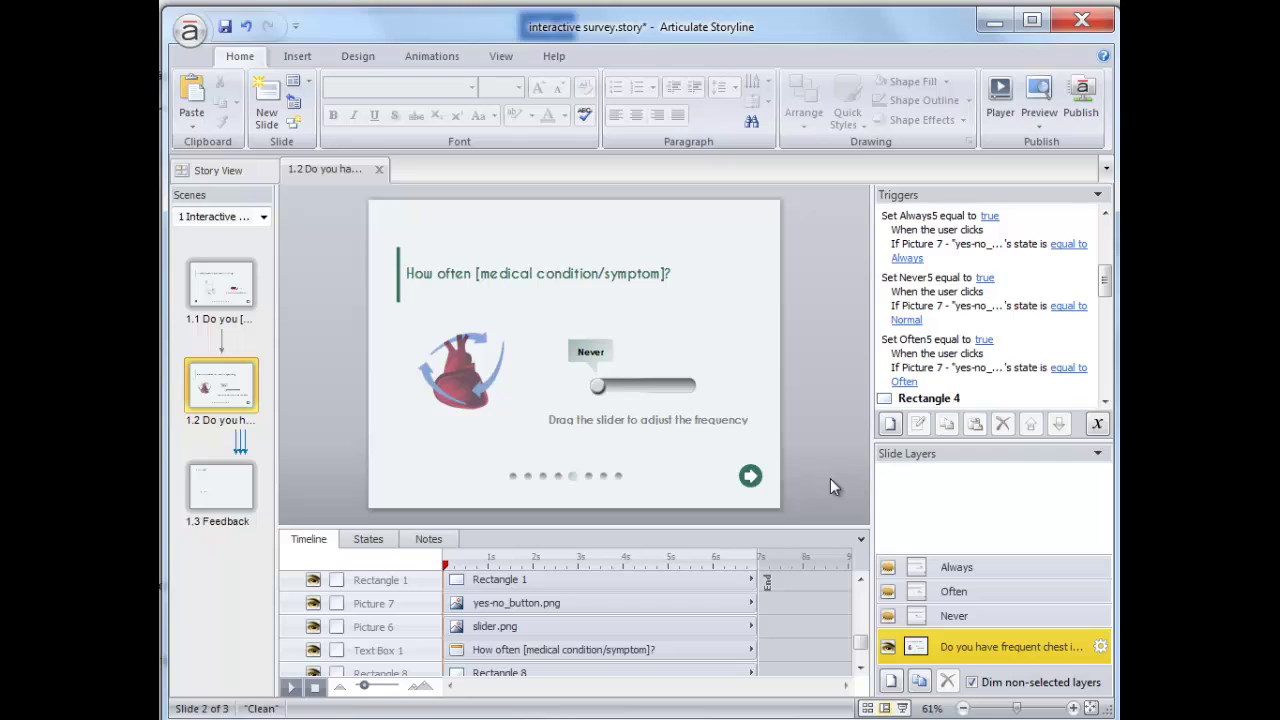
# Step: Examine the Normal, Often and Always states of the yes-no_button.png slider knob on slide 1.2
pyautogui.click(545, 605)
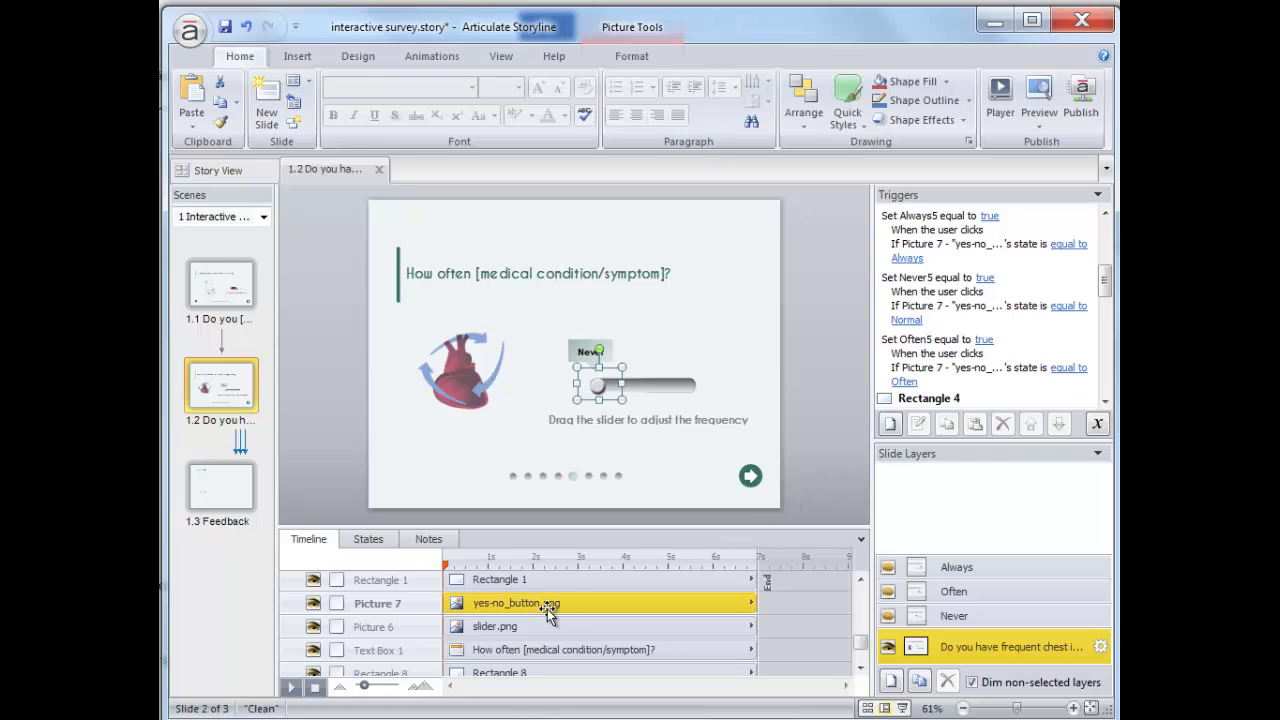
pyautogui.click(368, 539)
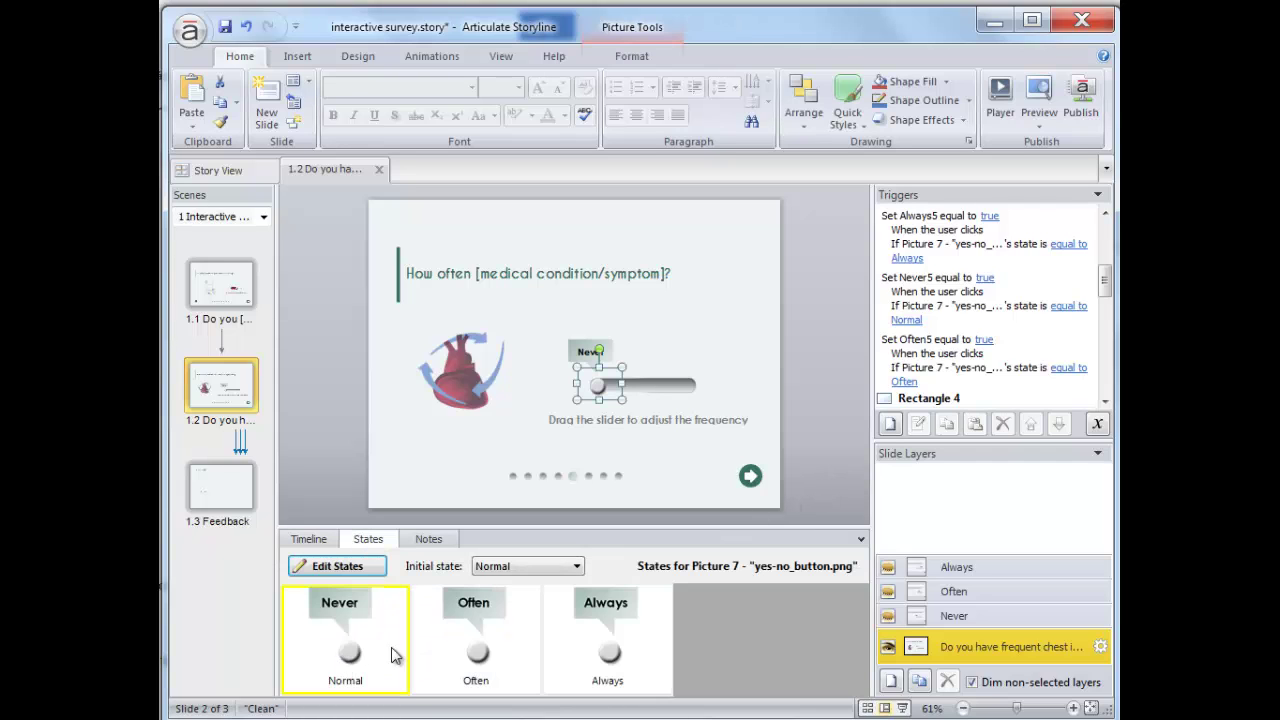
pyautogui.click(478, 645)
pyautogui.click(609, 653)
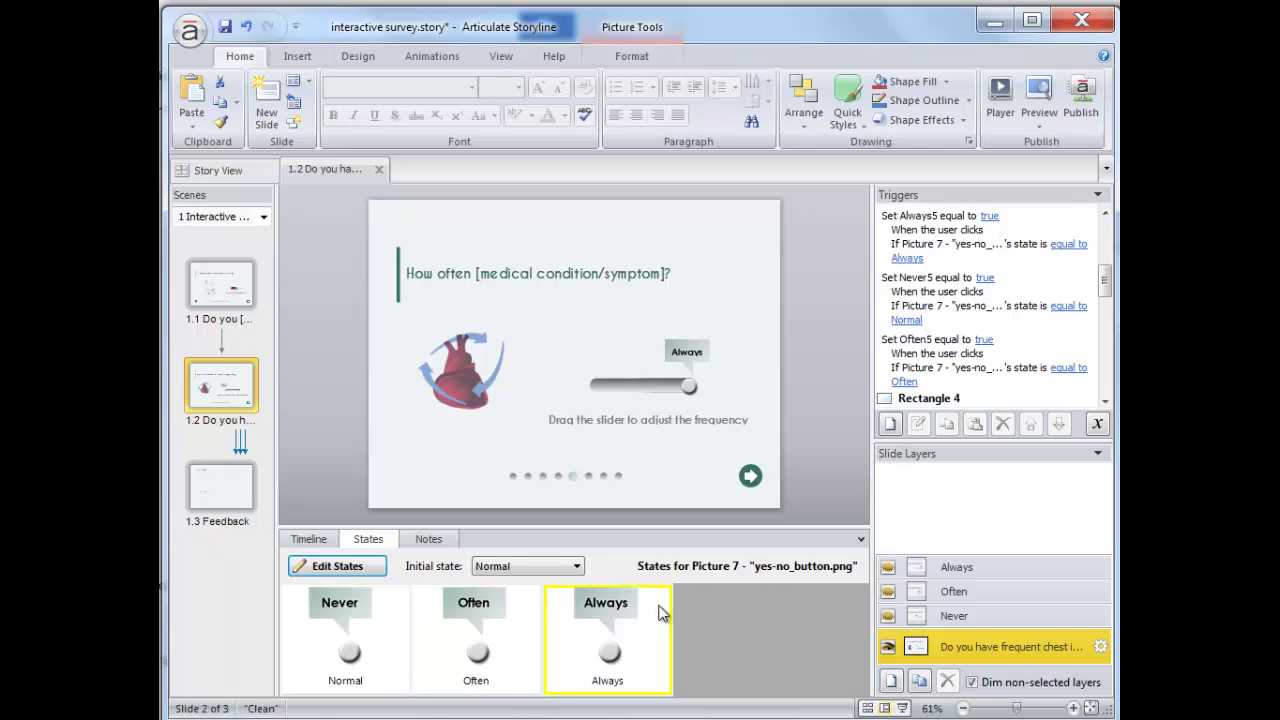
pyautogui.click(600, 385)
# Step: Check the variables used for the frequency question and open the arrow picture's trigger that sets Always5 to true
pyautogui.click(1097, 424)
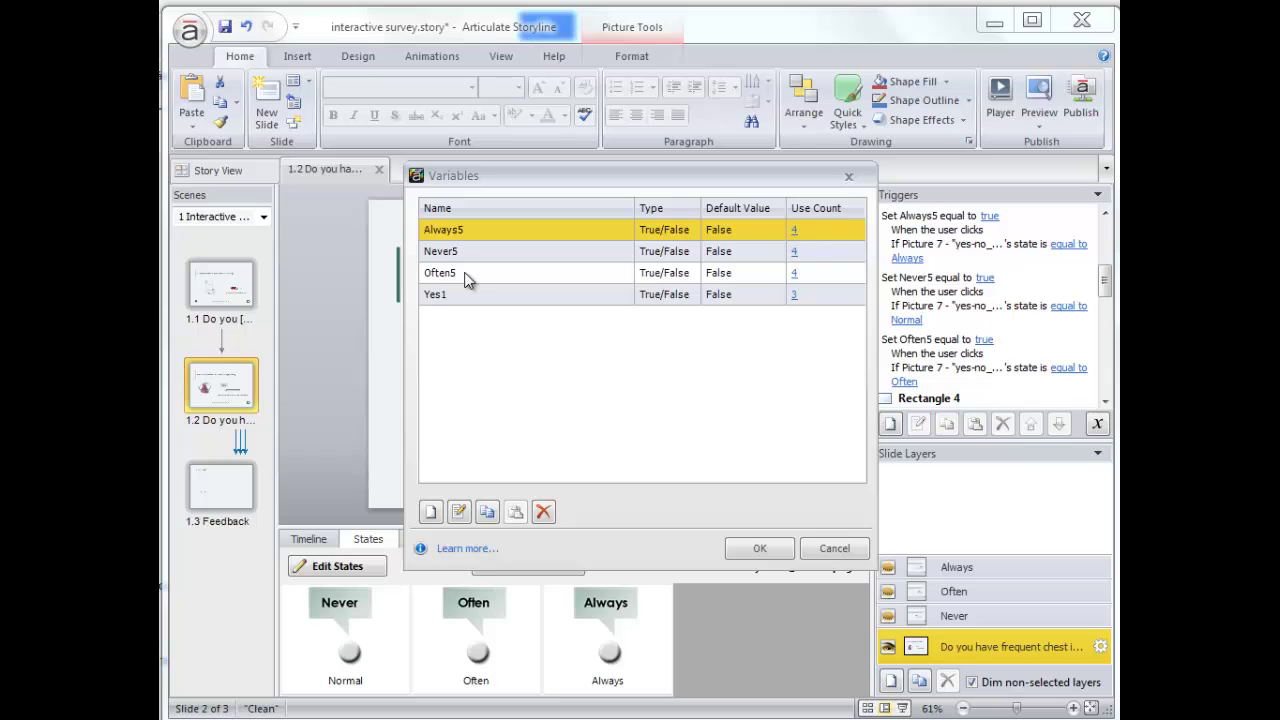
pyautogui.click(755, 550)
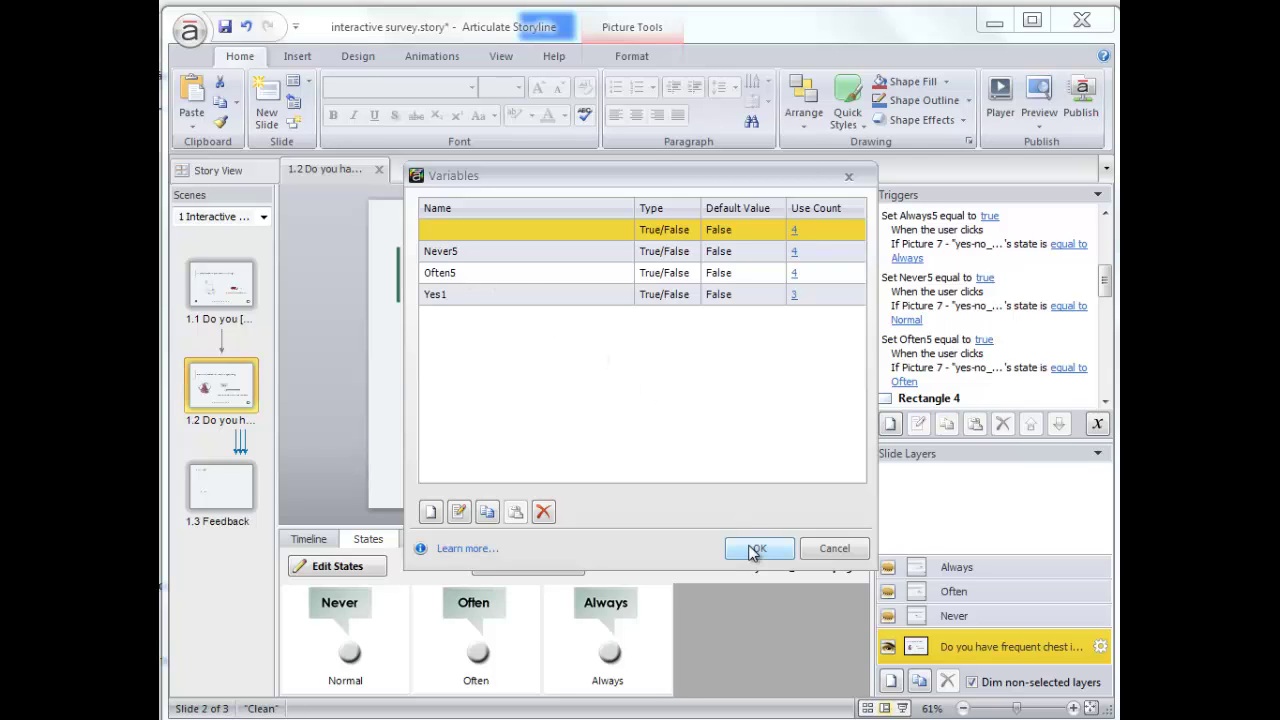
pyautogui.click(904, 232)
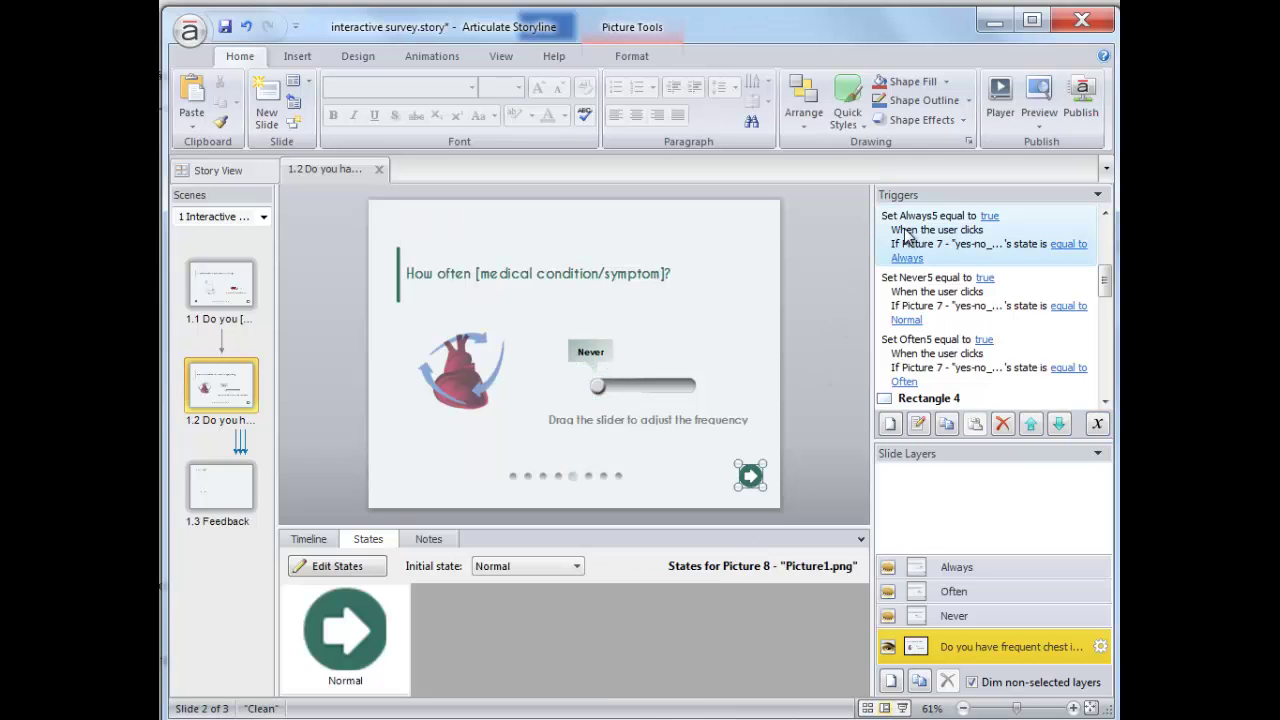
pyautogui.click(919, 424)
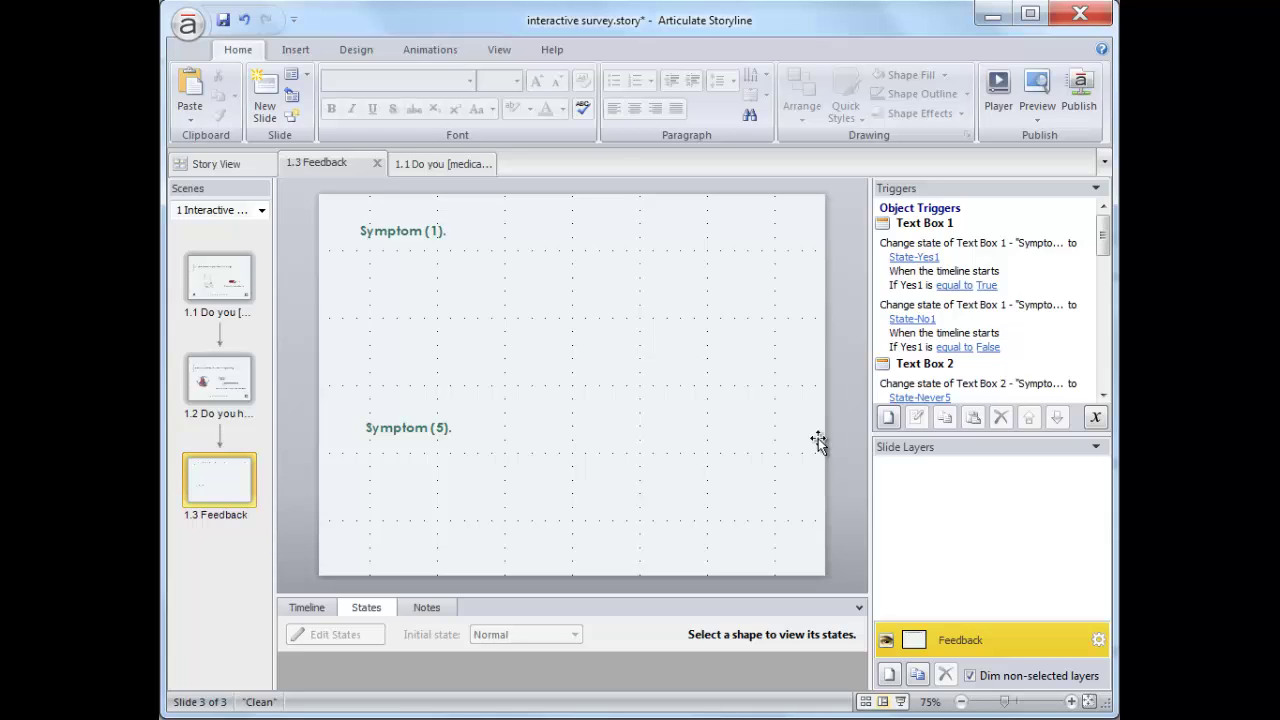
# Step: On the Feedback slide, inspect the Symptom (1) text box's State-Yes1 and State-No1 states and its trigger conditioned on Yes1 being True
pyautogui.click(399, 231)
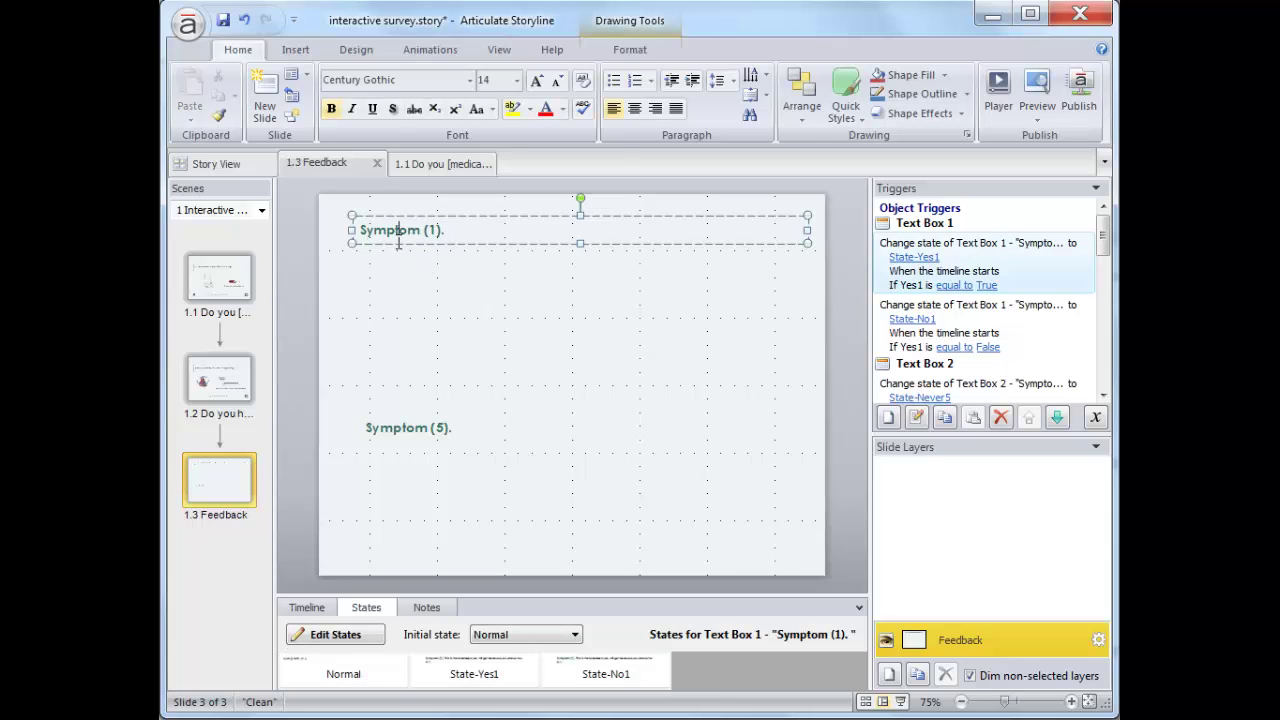
pyautogui.click(485, 680)
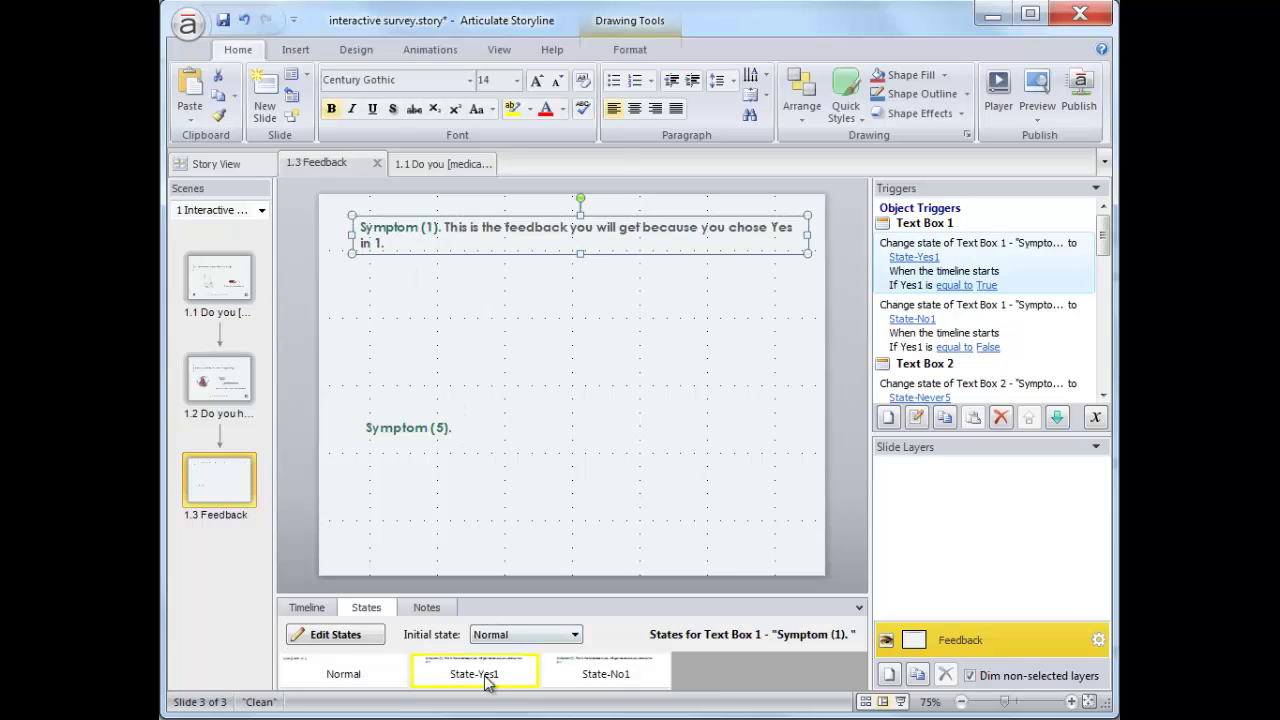
pyautogui.click(568, 682)
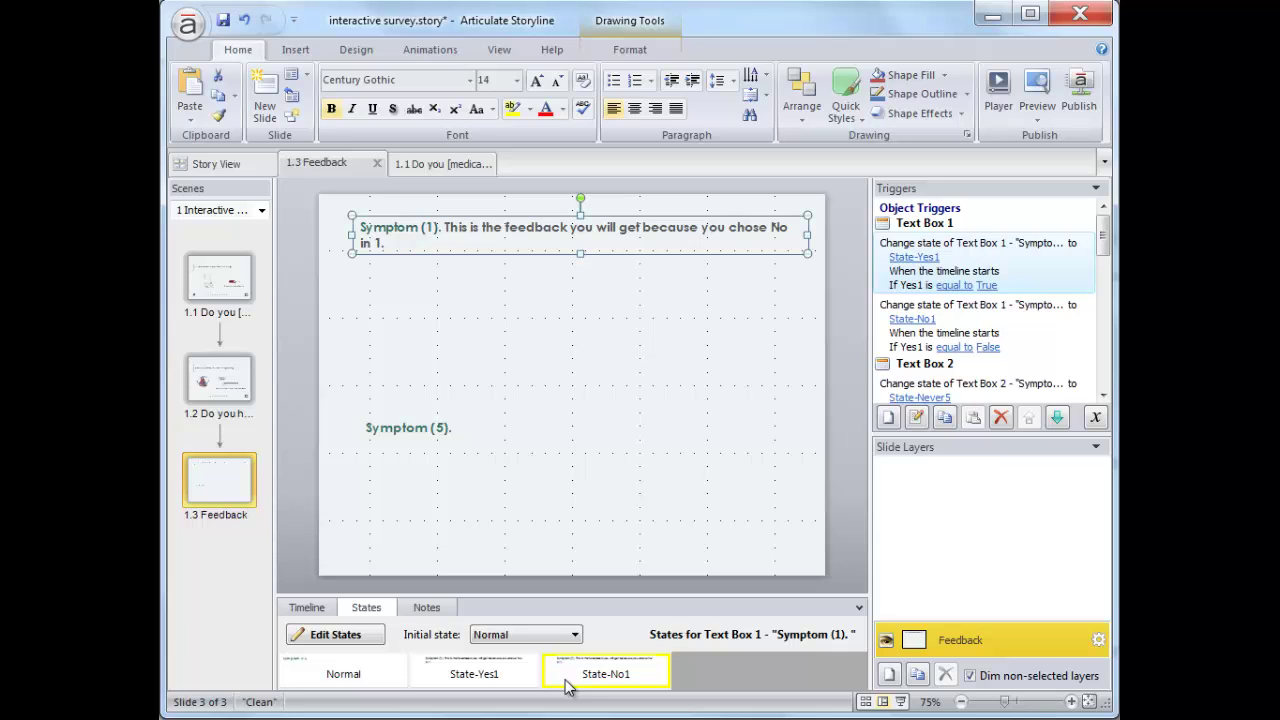
pyautogui.click(650, 634)
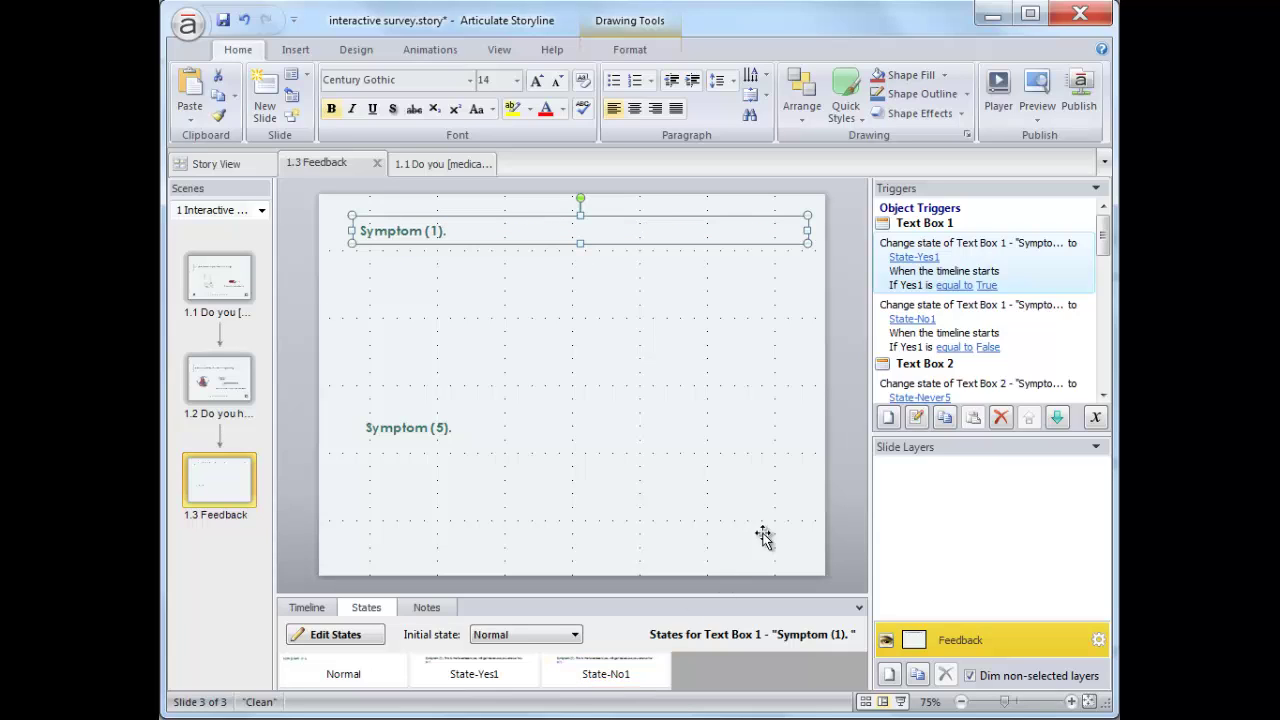
pyautogui.click(916, 417)
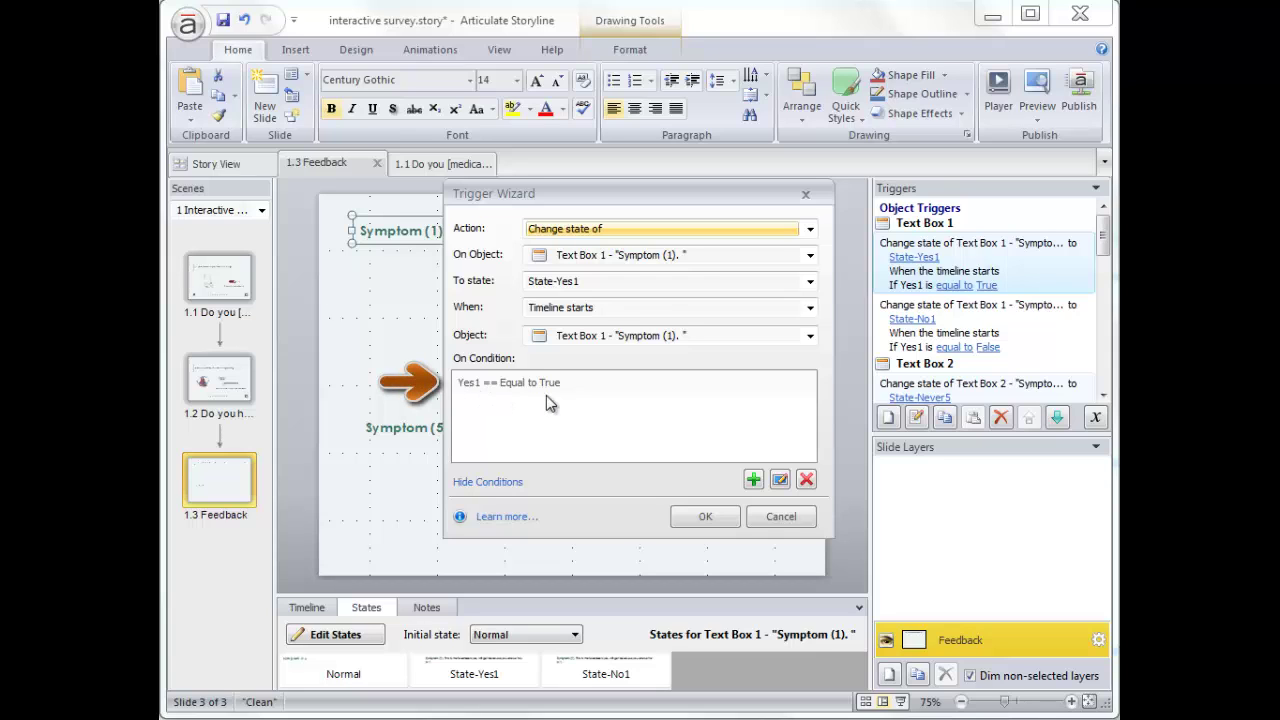
pyautogui.click(679, 520)
# Step: Preview the entire project, answering Yes to the first question and Often to the frequency question, and advance to the final feedback slide
pyautogui.click(1037, 122)
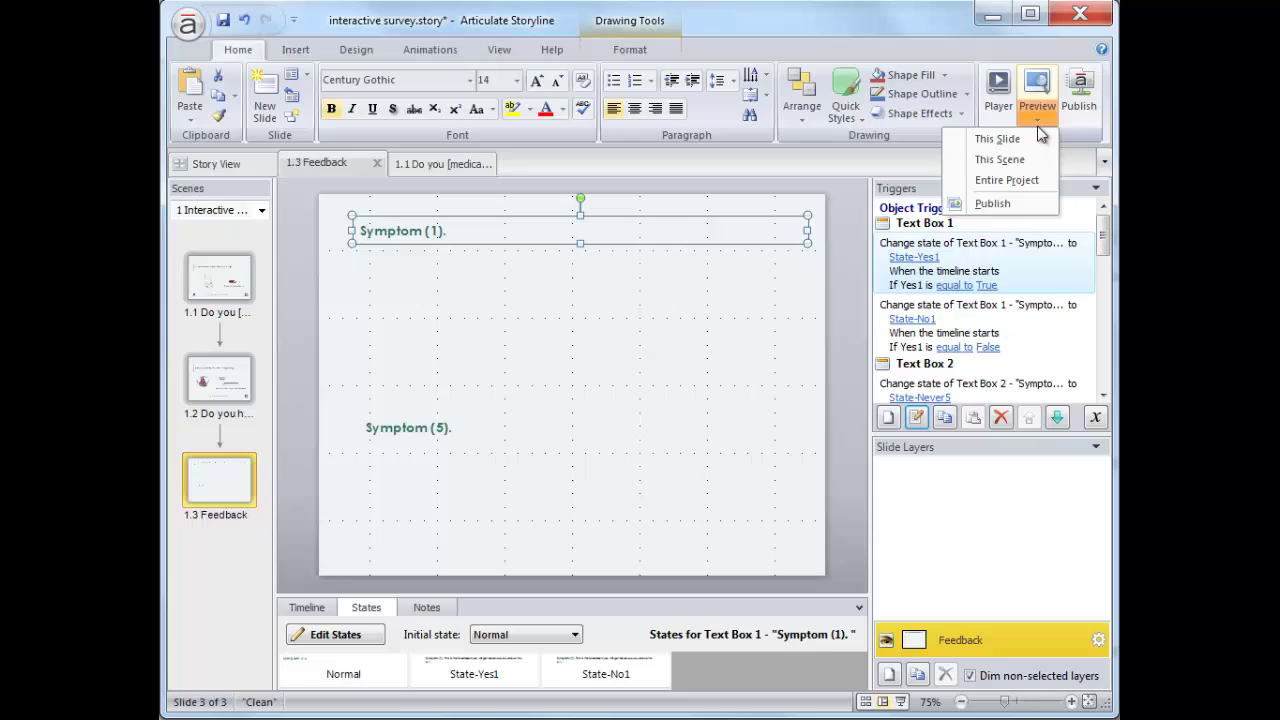
pyautogui.click(1035, 183)
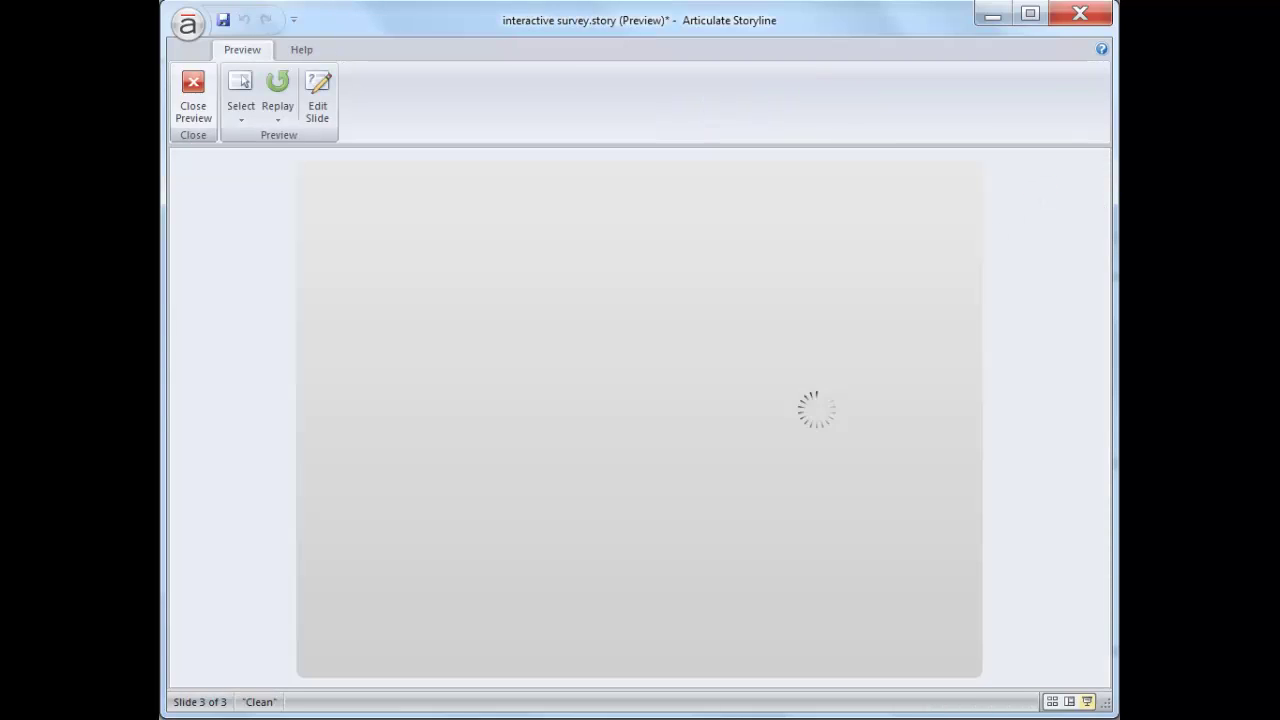
pyautogui.moveTo(800, 465); pyautogui.dragTo(755, 470)
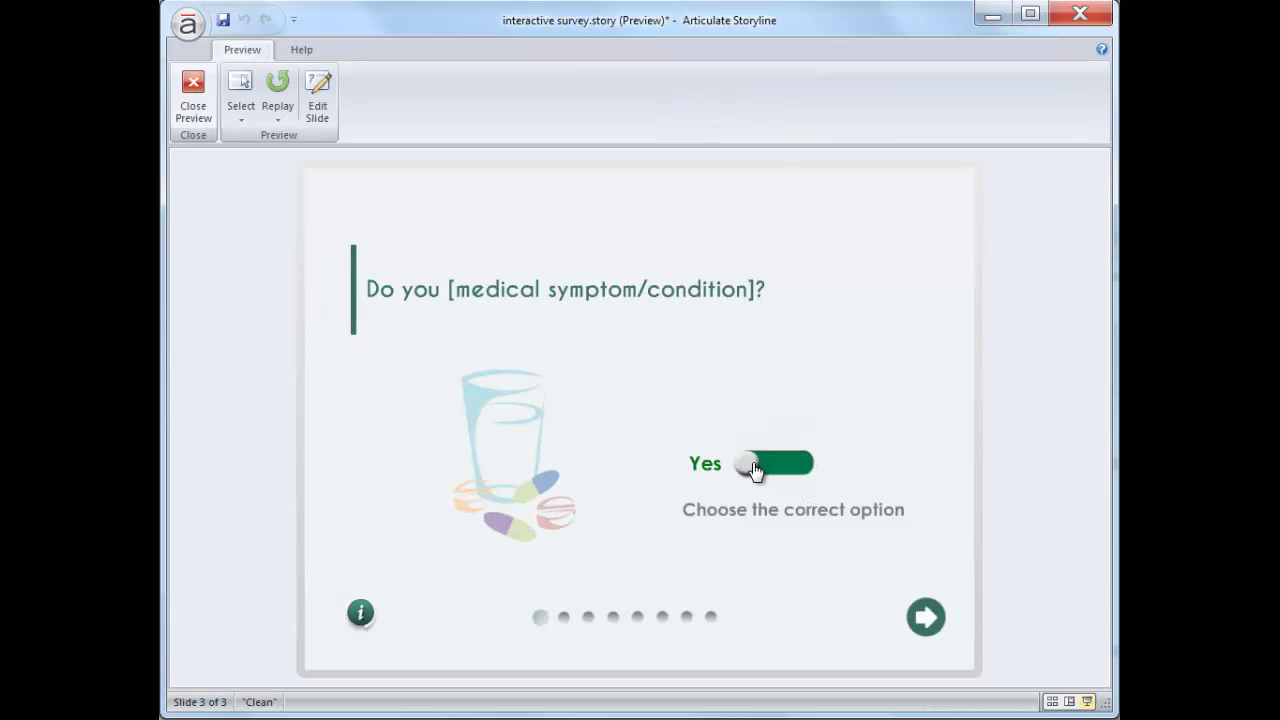
pyautogui.click(927, 621)
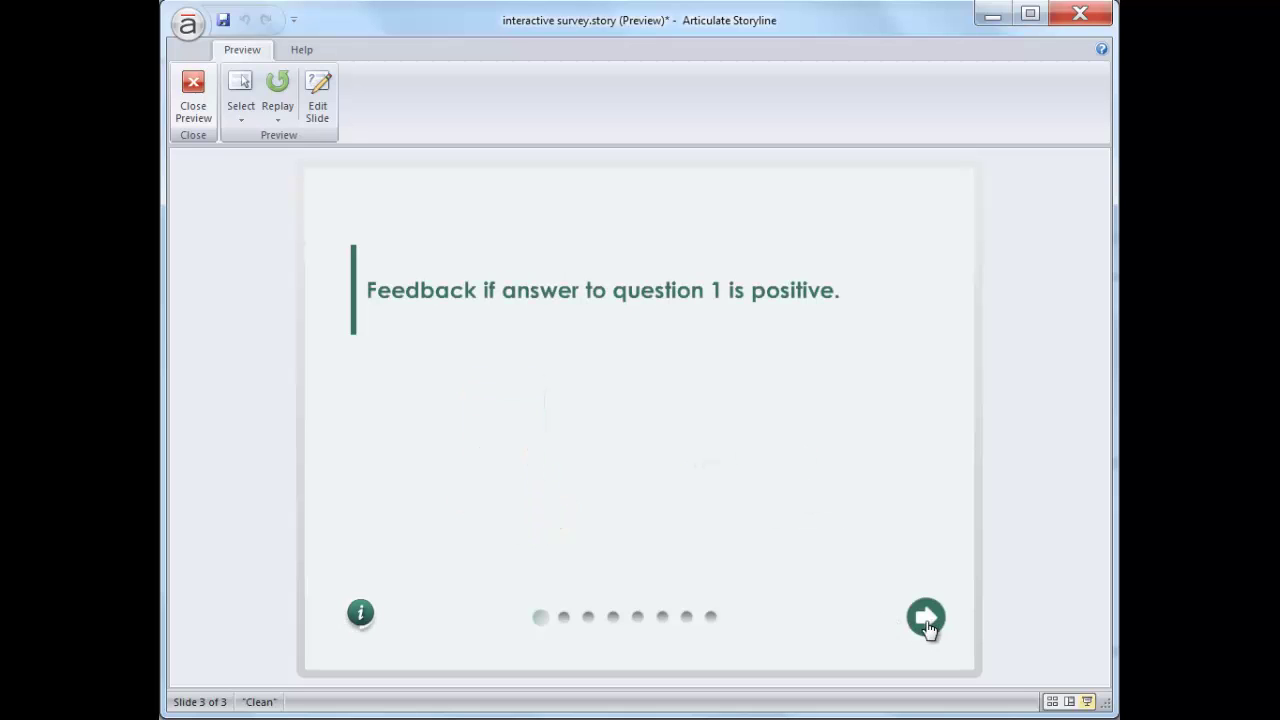
pyautogui.click(927, 621)
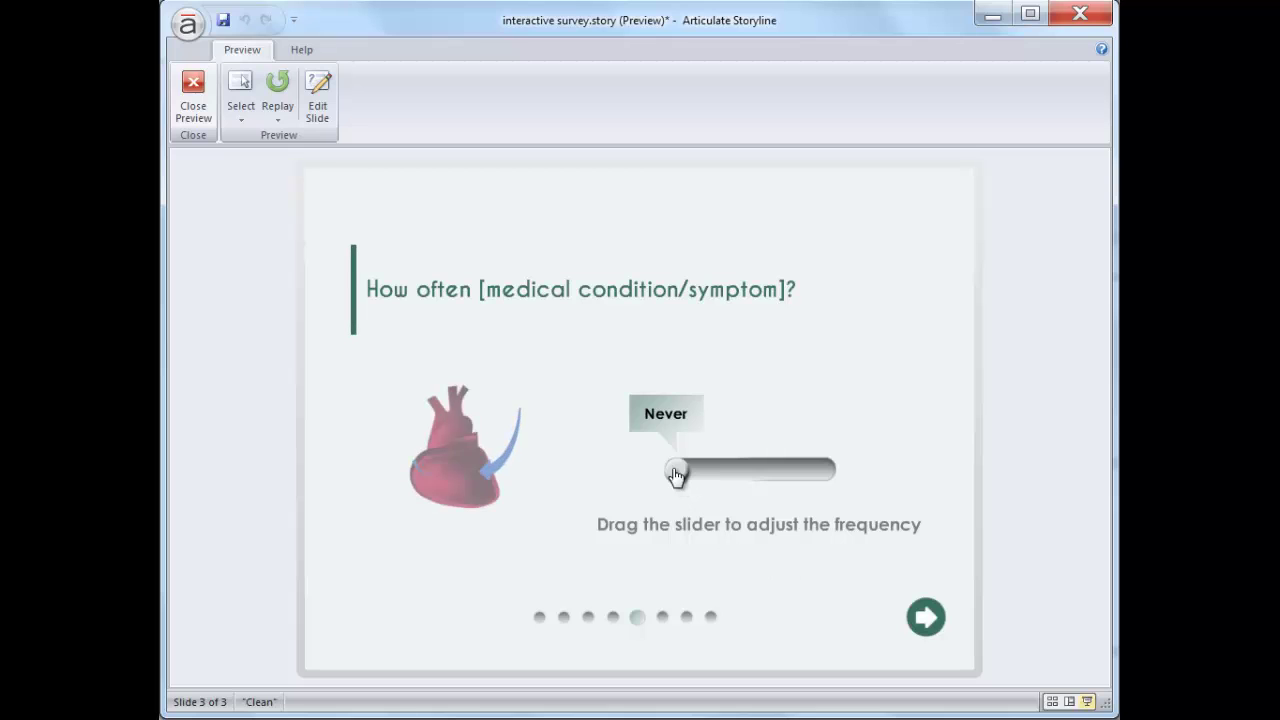
pyautogui.moveTo(677, 472); pyautogui.dragTo(750, 470)
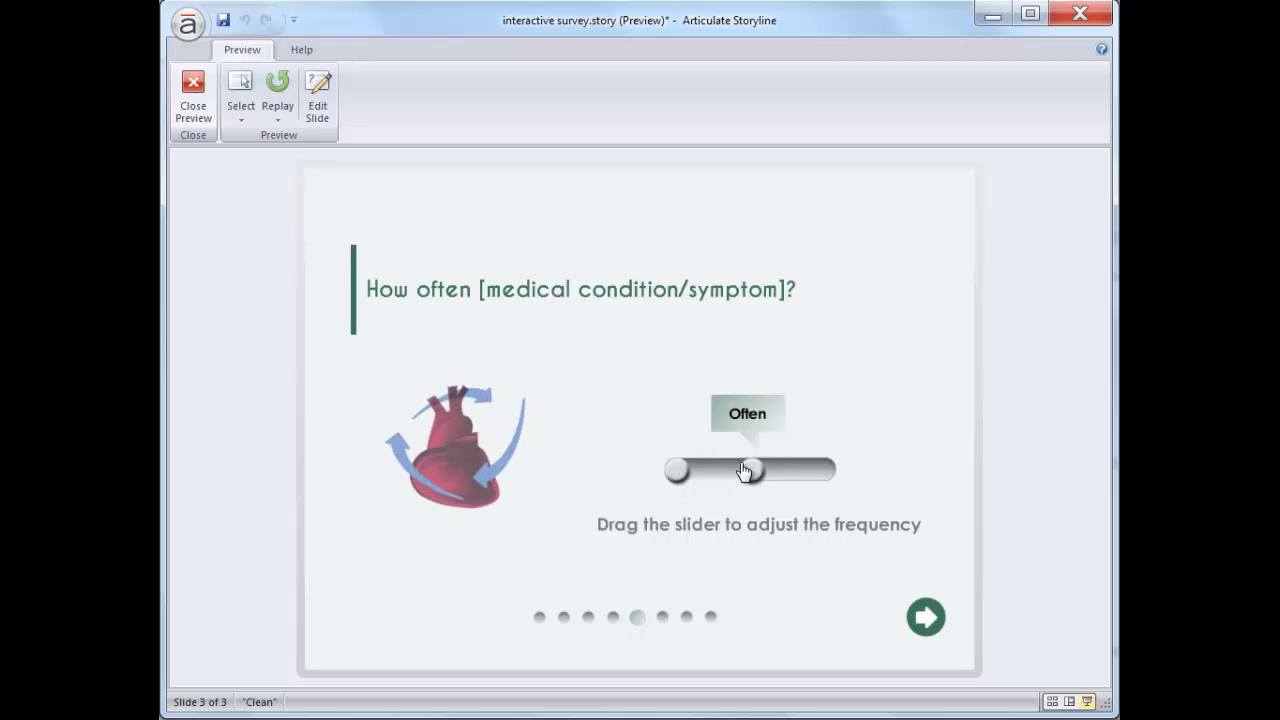
pyautogui.click(936, 630)
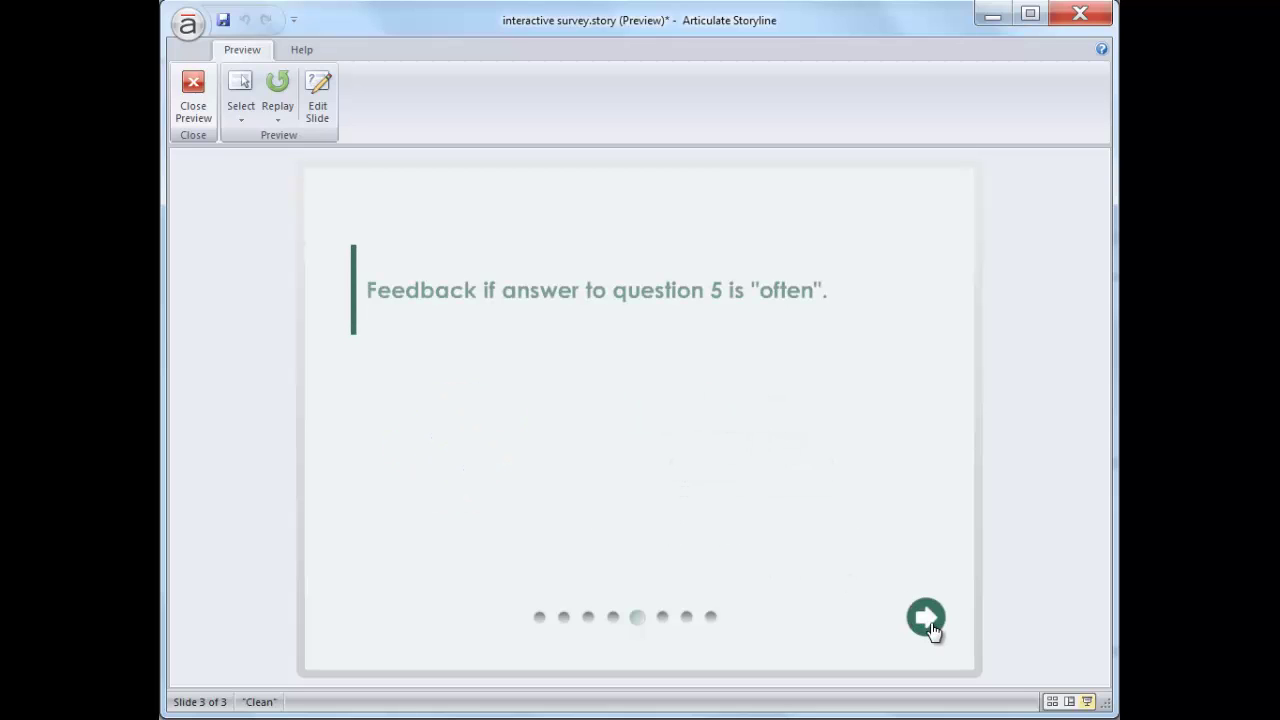
pyautogui.click(928, 624)
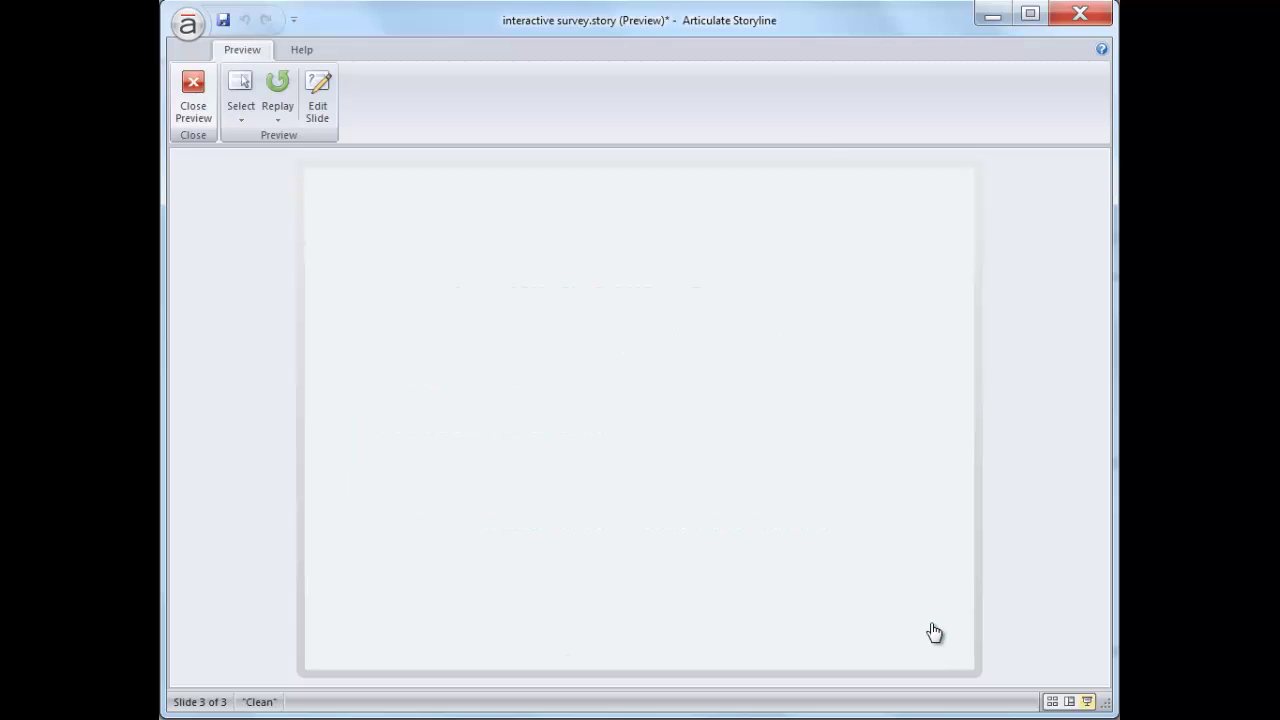